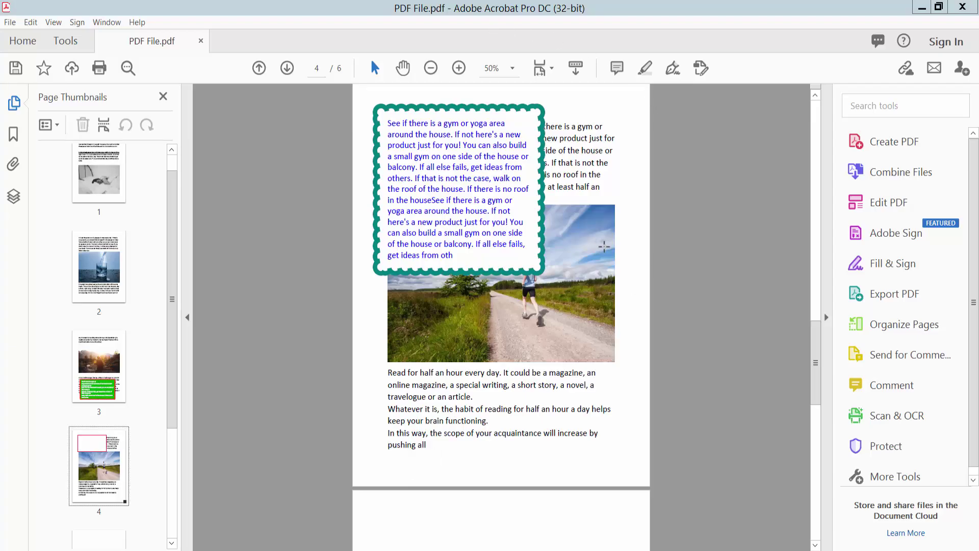
# - Deselect the green text box and switch from the document to the Tools overview
pyautogui.click(632, 207)
pyautogui.scroll(2, 632, 207)
pyautogui.scroll(1, 632, 207)
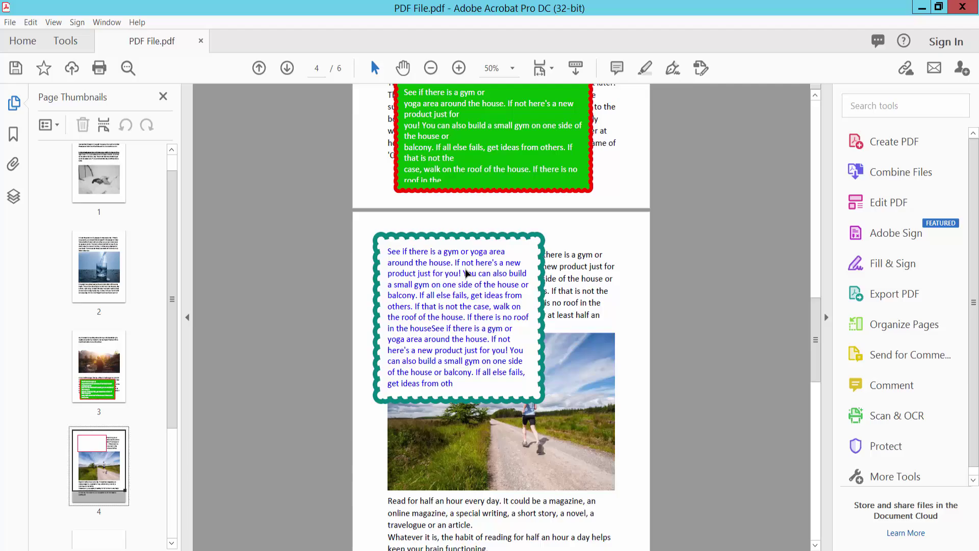
pyautogui.scroll(3, 529, 188)
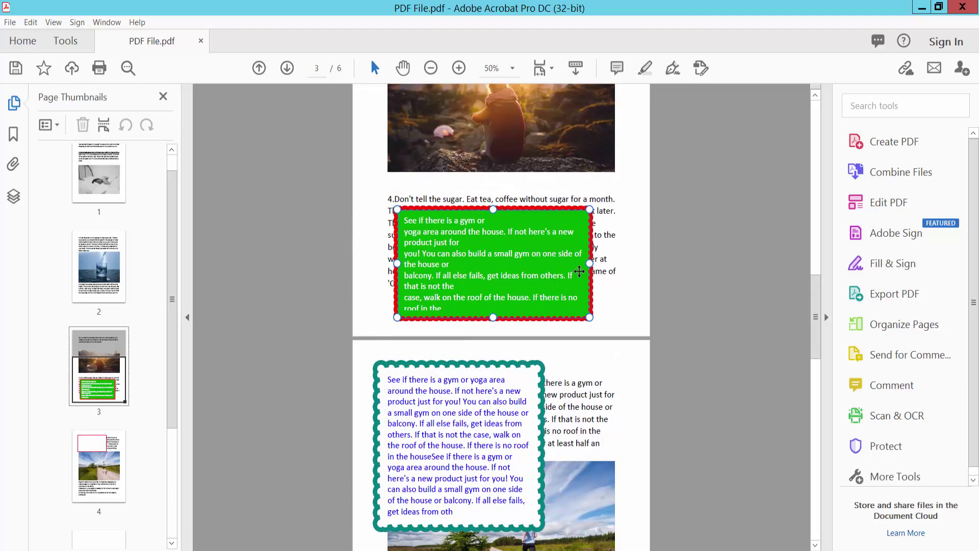
pyautogui.click(635, 306)
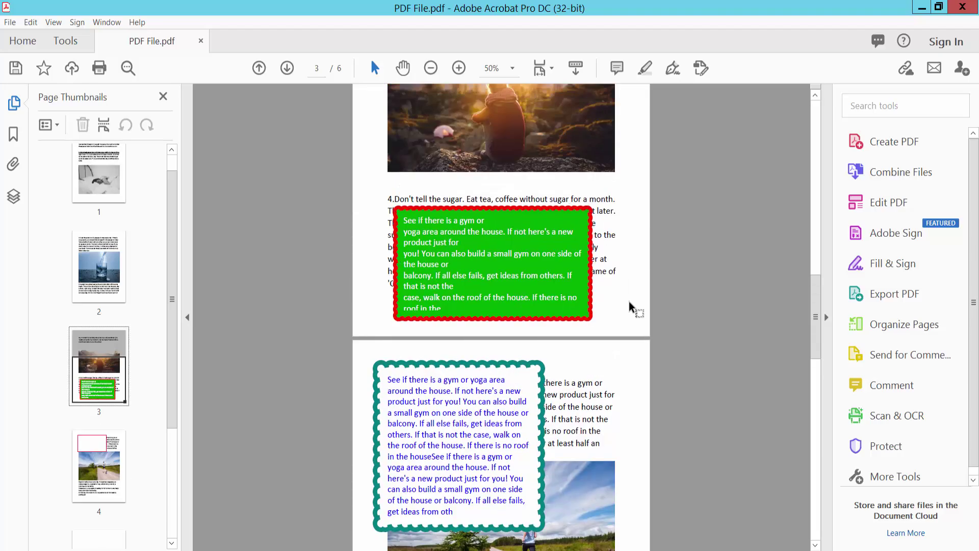
pyautogui.click(69, 41)
pyautogui.scroll(-2, 465, 201)
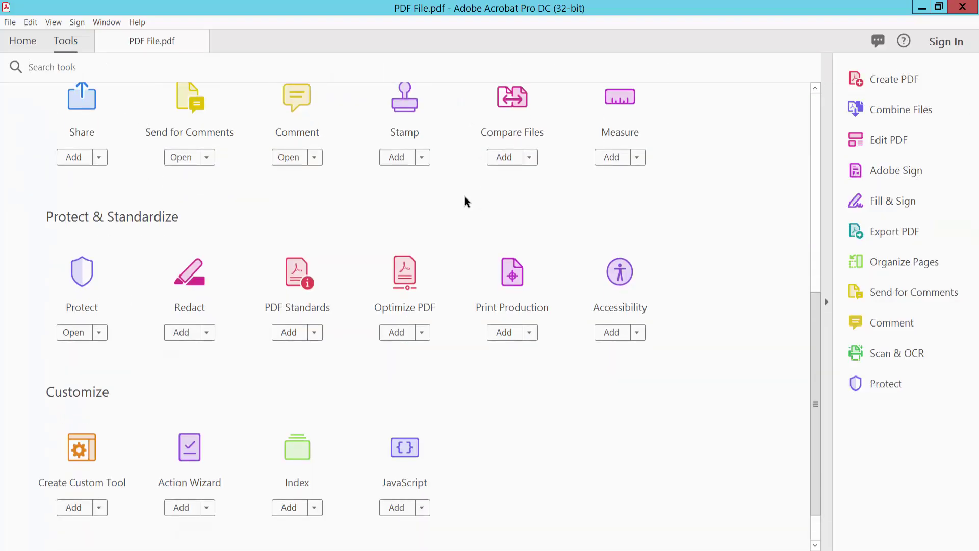
pyautogui.scroll(3, 464, 202)
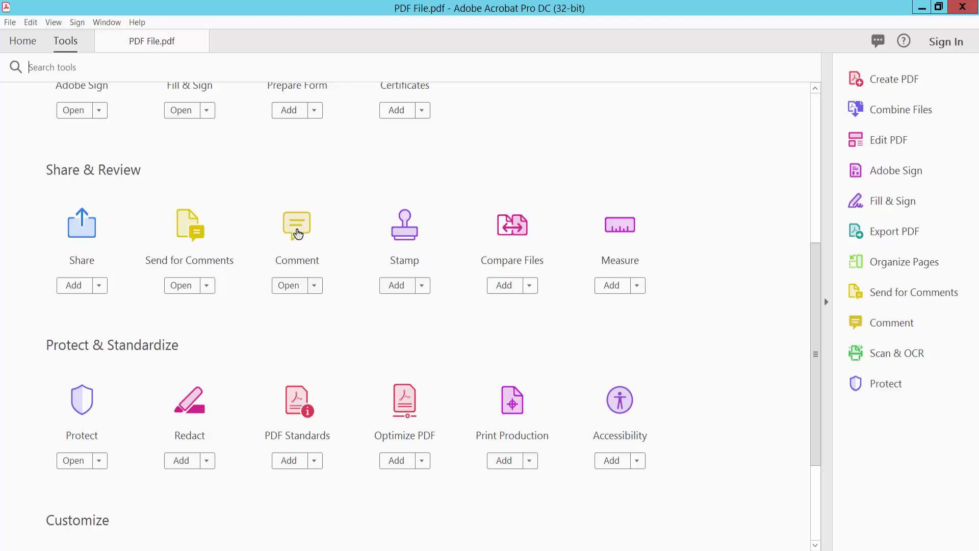
# - Enter the Comment tool and bring up the green text box's Properties
pyautogui.click(297, 238)
pyautogui.scroll(-2, 593, 205)
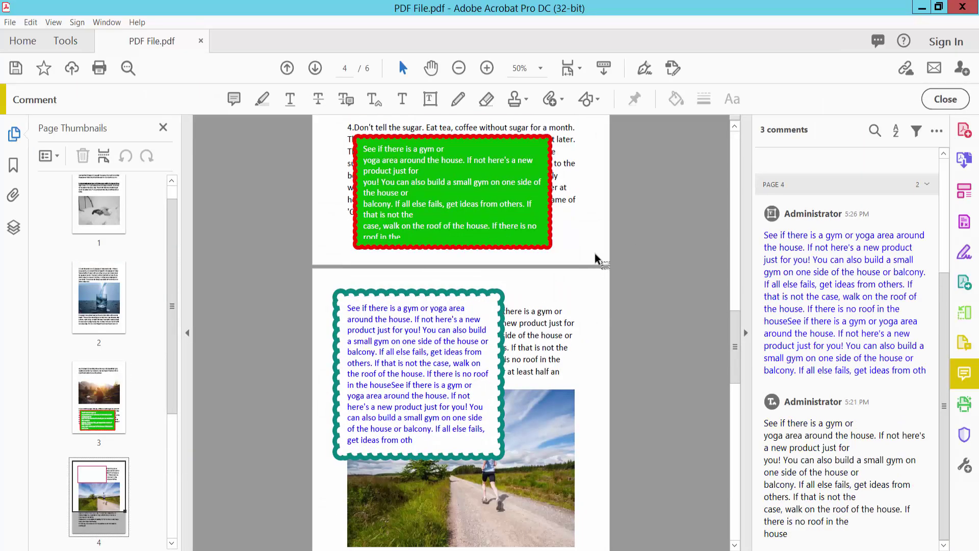
pyautogui.click(504, 273)
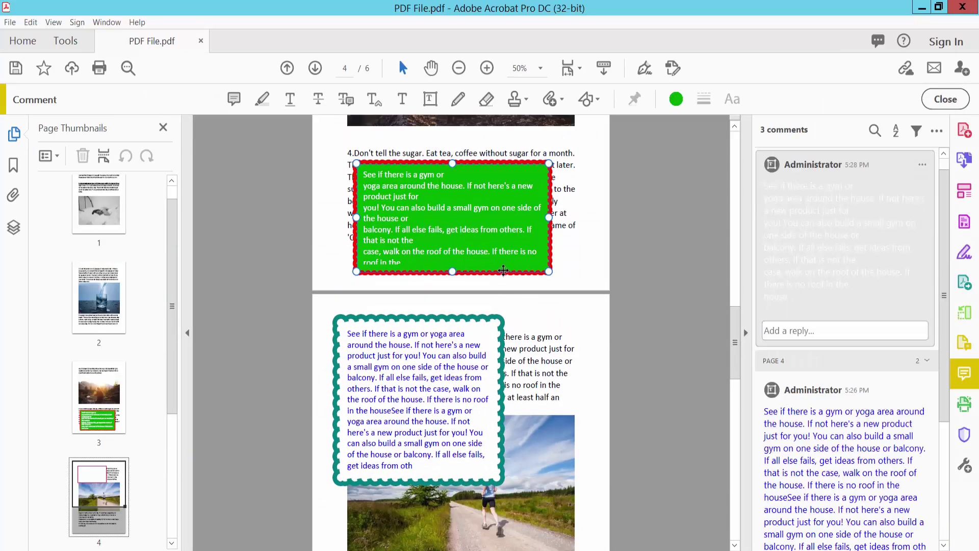
pyautogui.rightClick(506, 271)
pyautogui.click(551, 373)
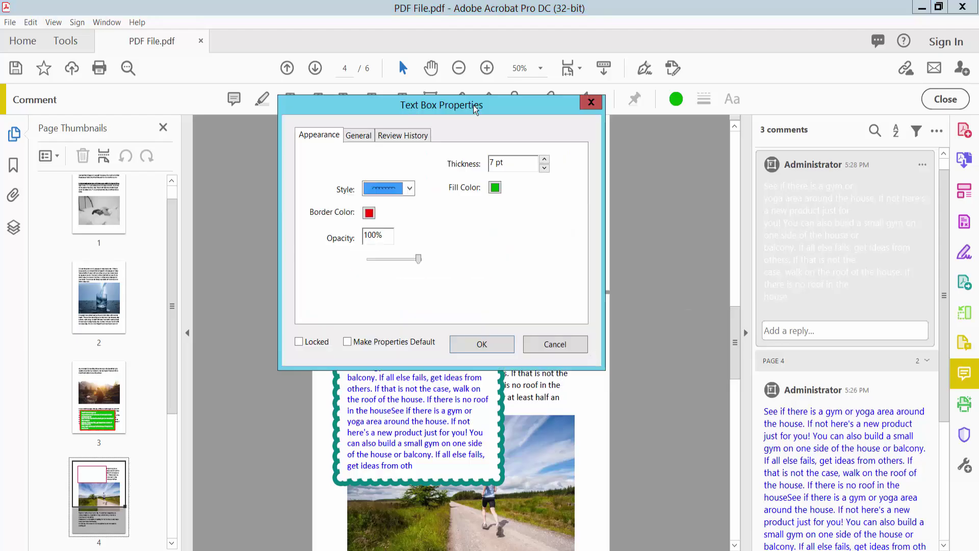
# - Set the green text box's border style to No Border and confirm
pyautogui.moveTo(409, 109); pyautogui.dragTo(705, 112)
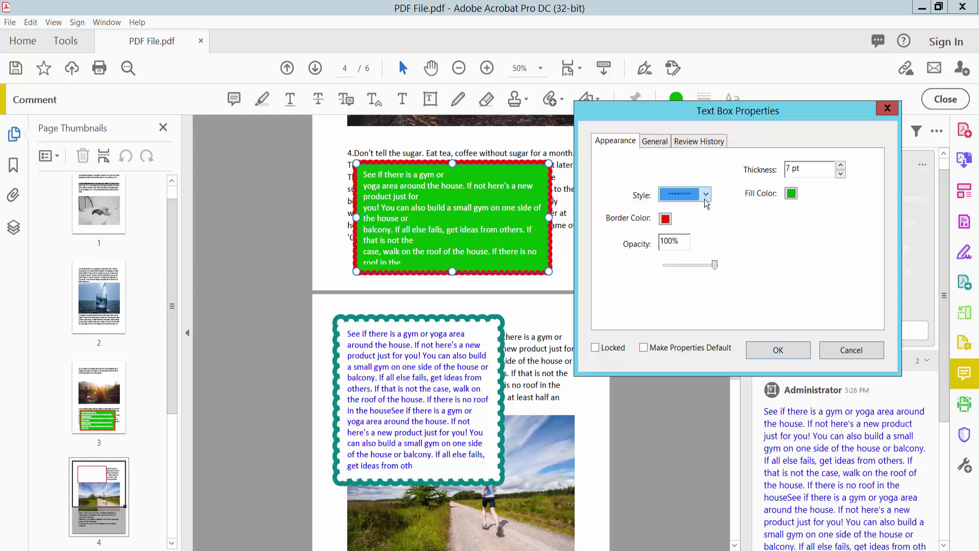
pyautogui.click(688, 196)
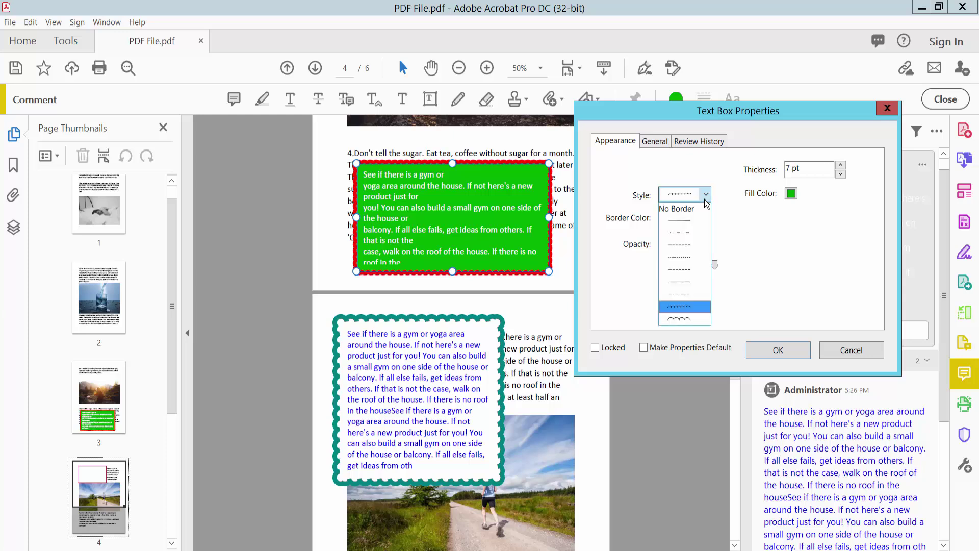
pyautogui.click(678, 210)
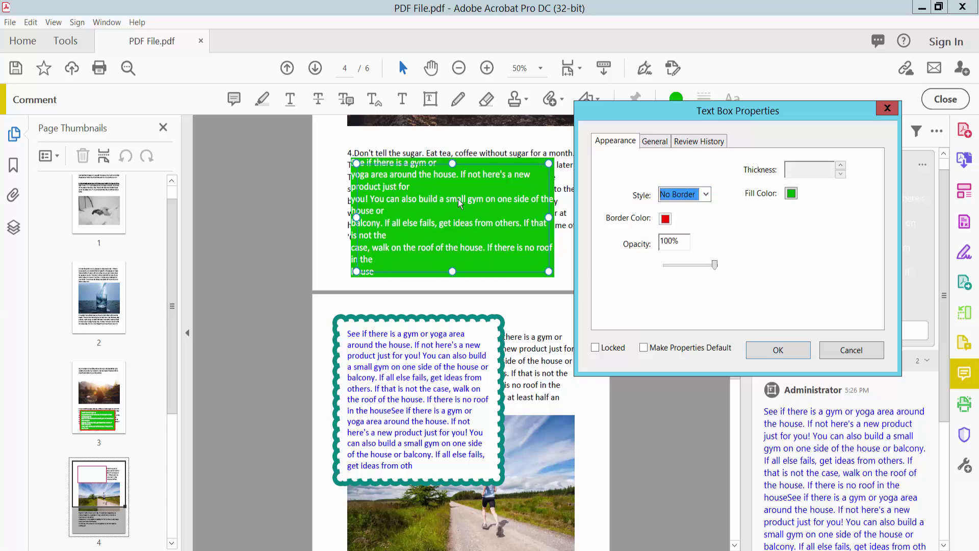
pyautogui.click(776, 350)
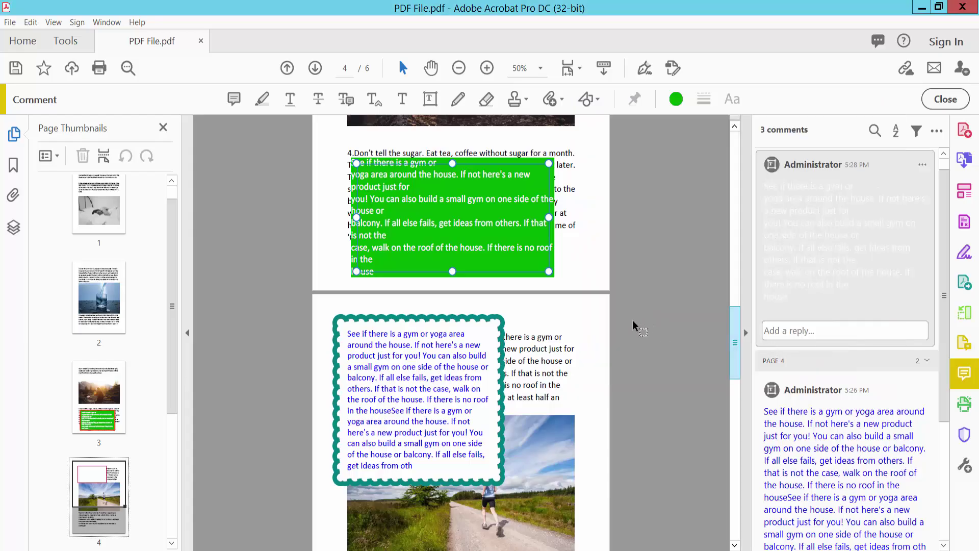
# - In the teal text box's Properties, set its border style to No Border
pyautogui.click(597, 315)
pyautogui.scroll(-2, 587, 297)
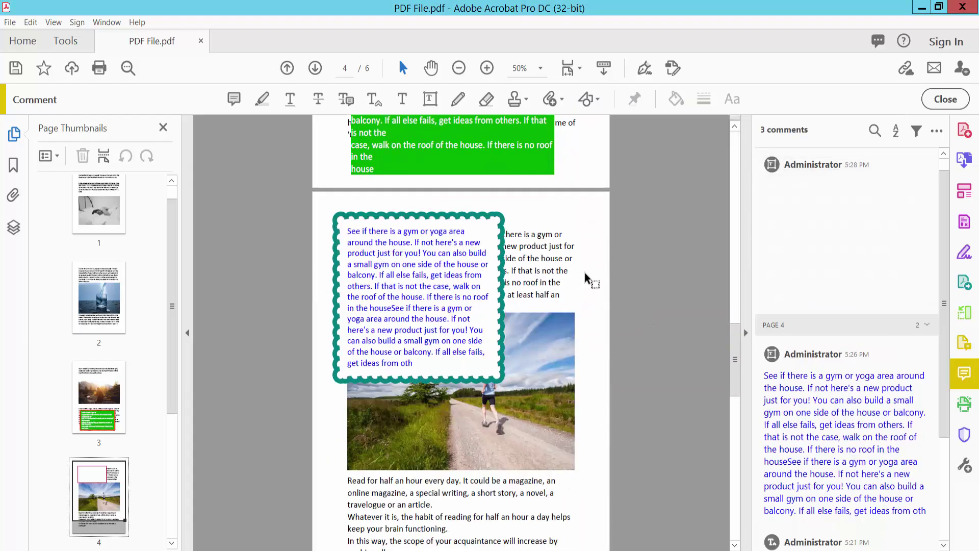
pyautogui.click(499, 307)
pyautogui.rightClick(502, 309)
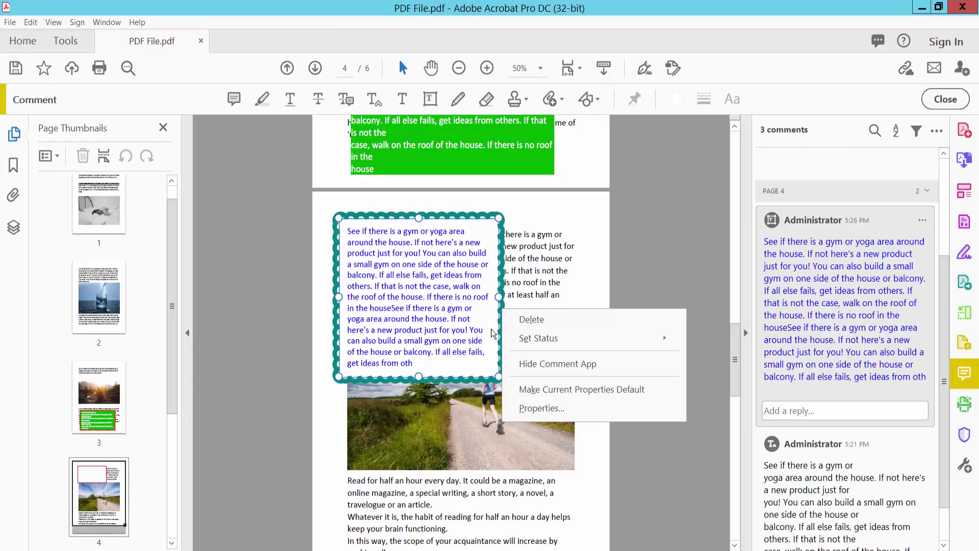
pyautogui.click(553, 412)
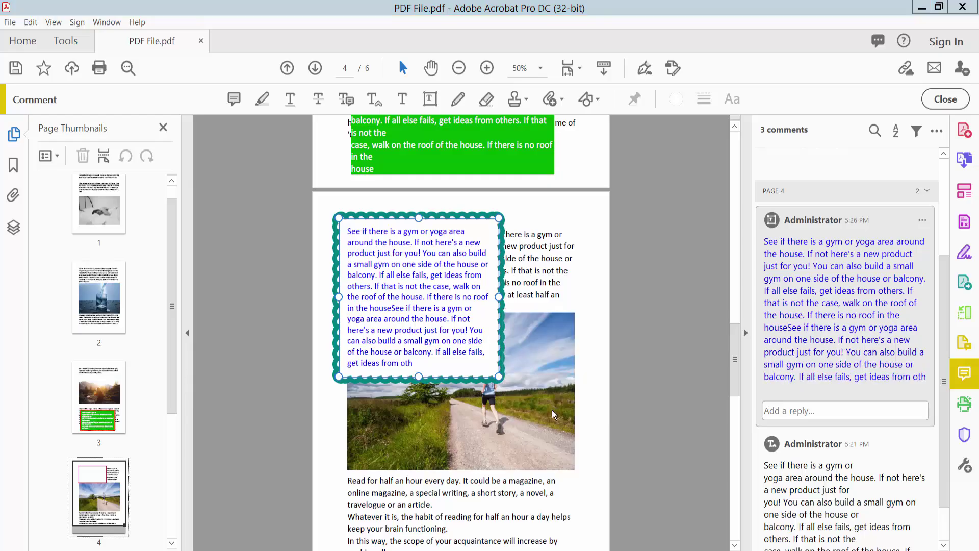
pyautogui.click(405, 191)
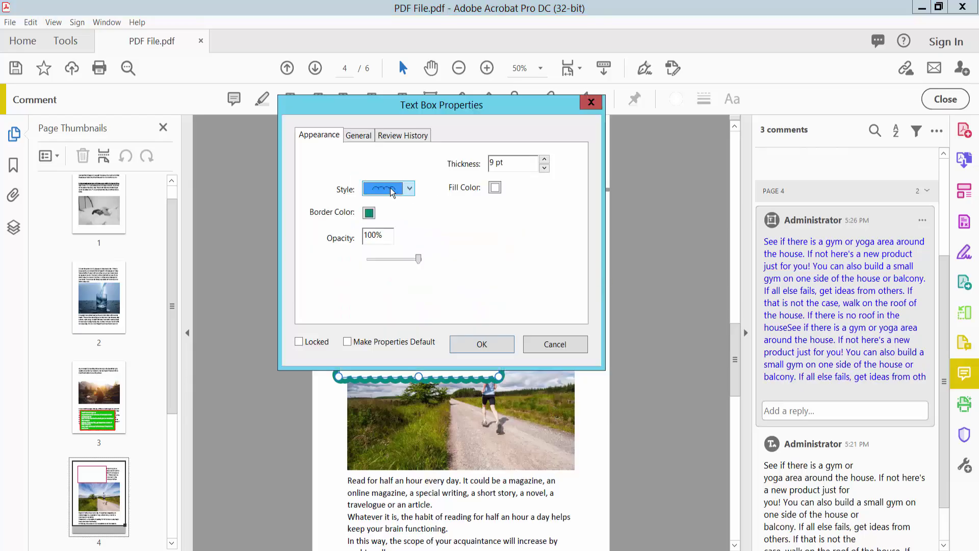
pyautogui.click(405, 190)
pyautogui.click(380, 201)
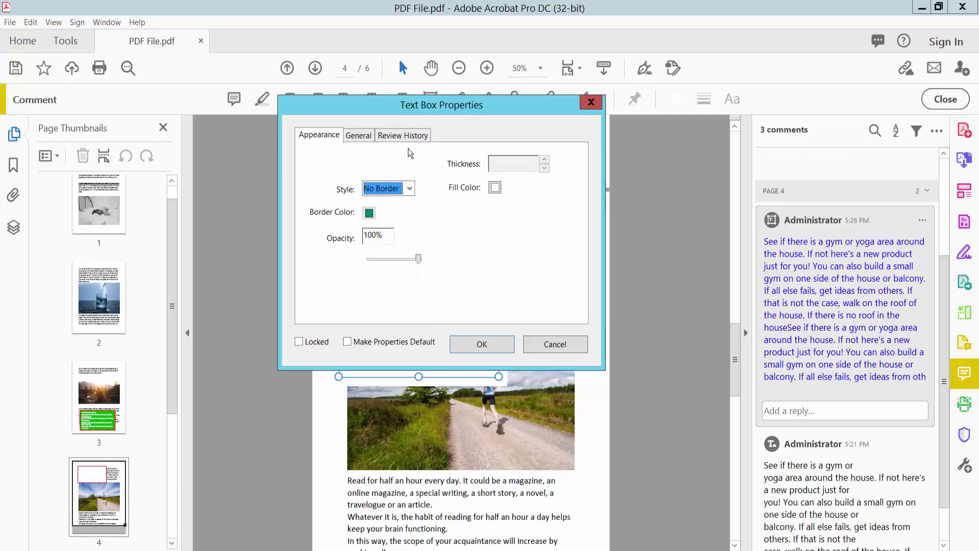
pyautogui.moveTo(473, 111); pyautogui.dragTo(792, 103)
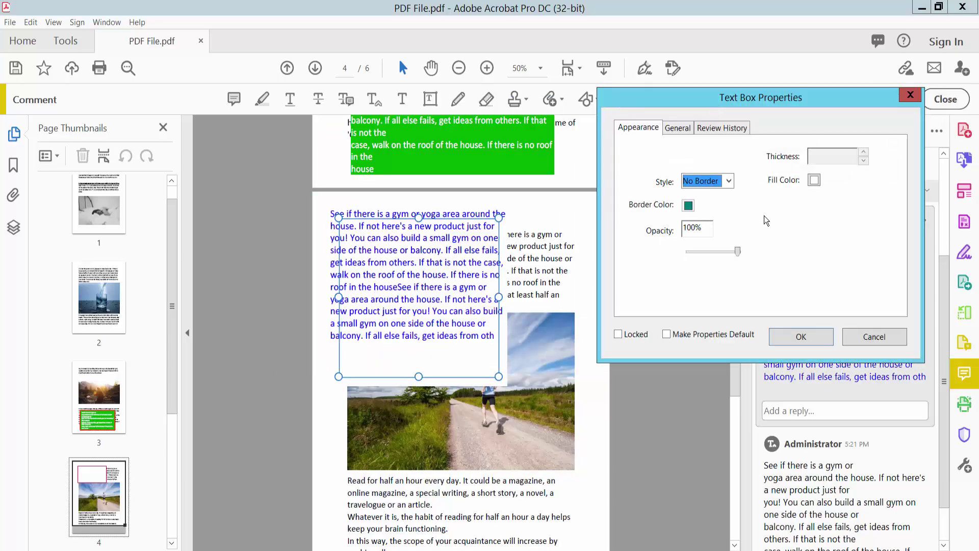
# - Change the box's fill colour to green (after briefly picking blue) and confirm
pyautogui.click(814, 181)
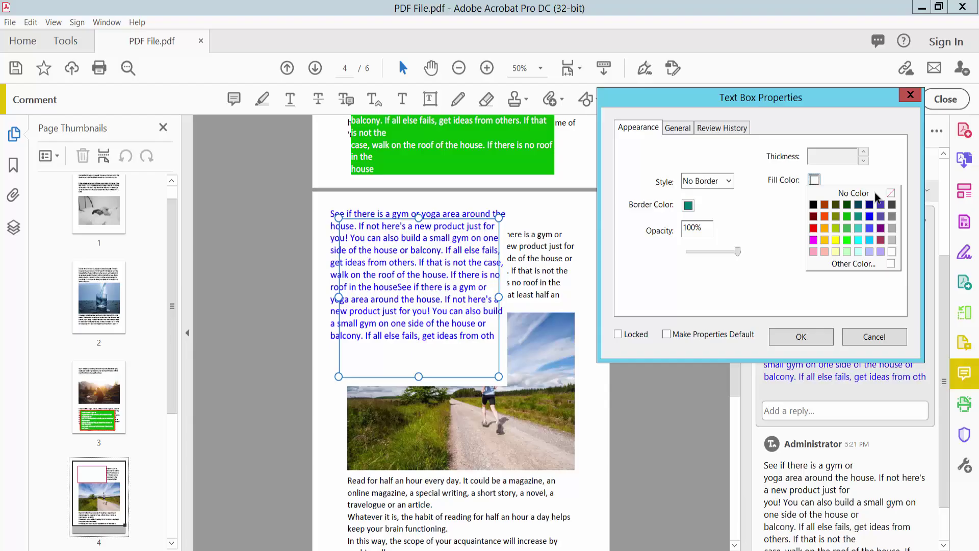
pyautogui.click(870, 216)
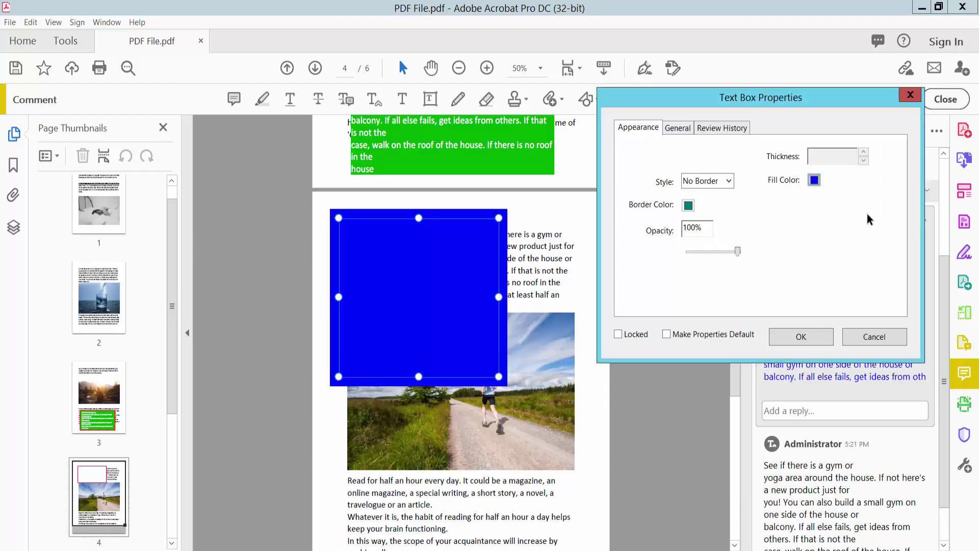
pyautogui.click(816, 183)
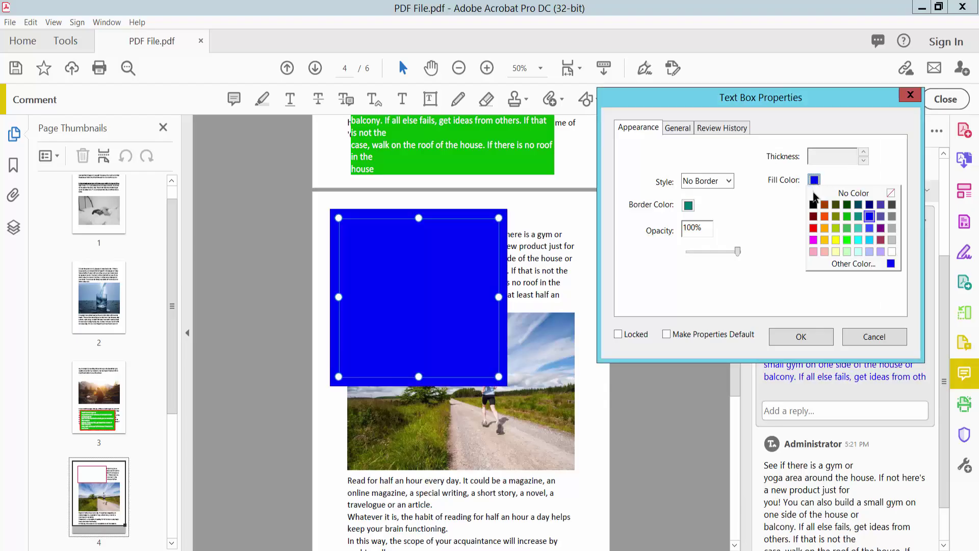
pyautogui.click(847, 221)
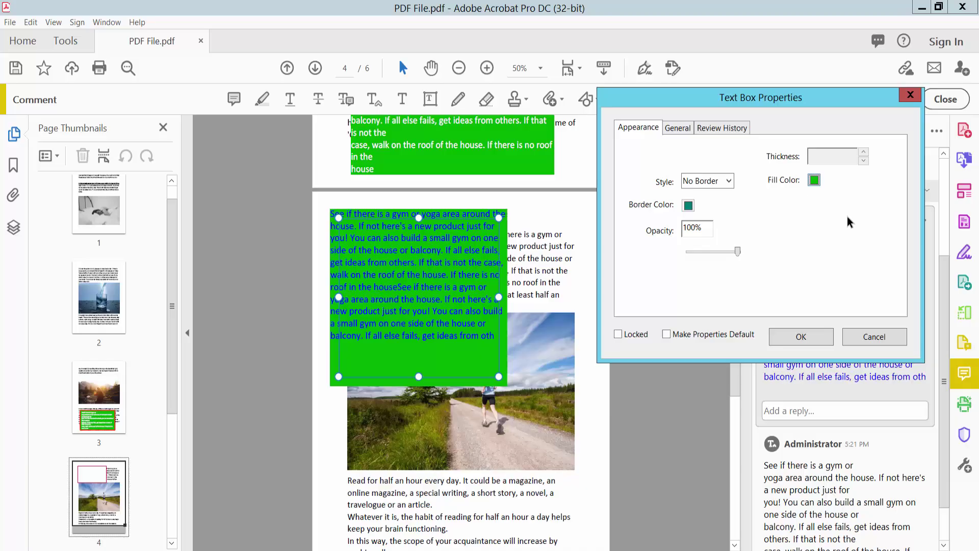
pyautogui.click(800, 339)
# - Deselect the text box and bring up the File menu commands
pyautogui.click(598, 310)
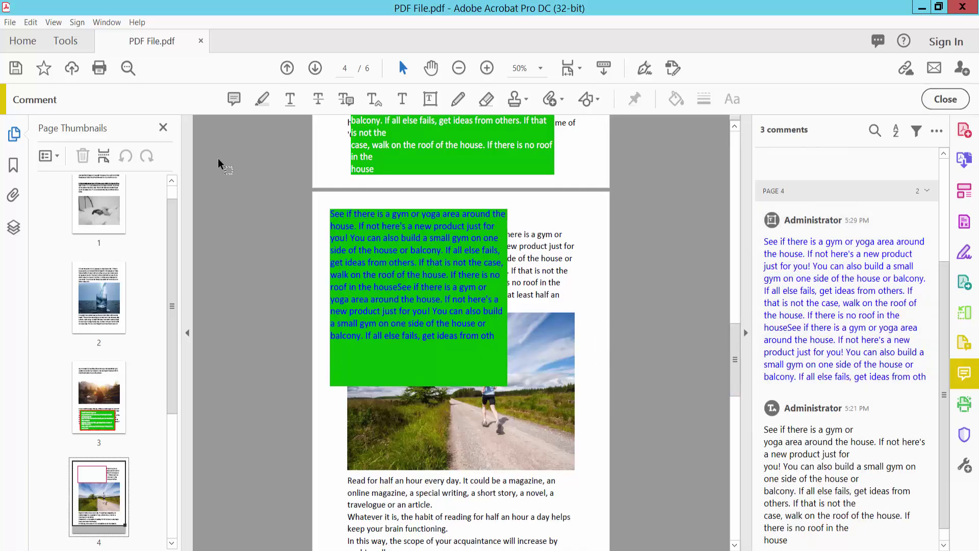
pyautogui.click(9, 23)
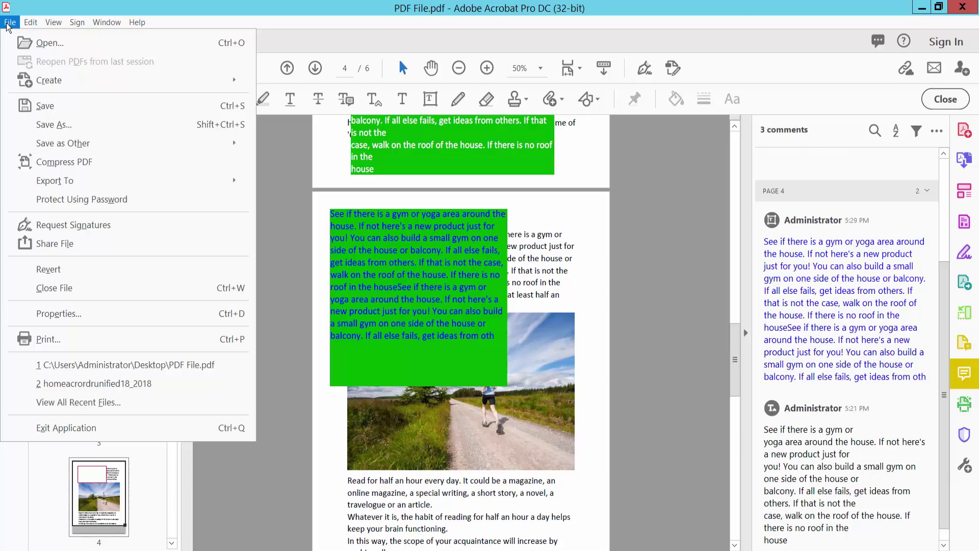